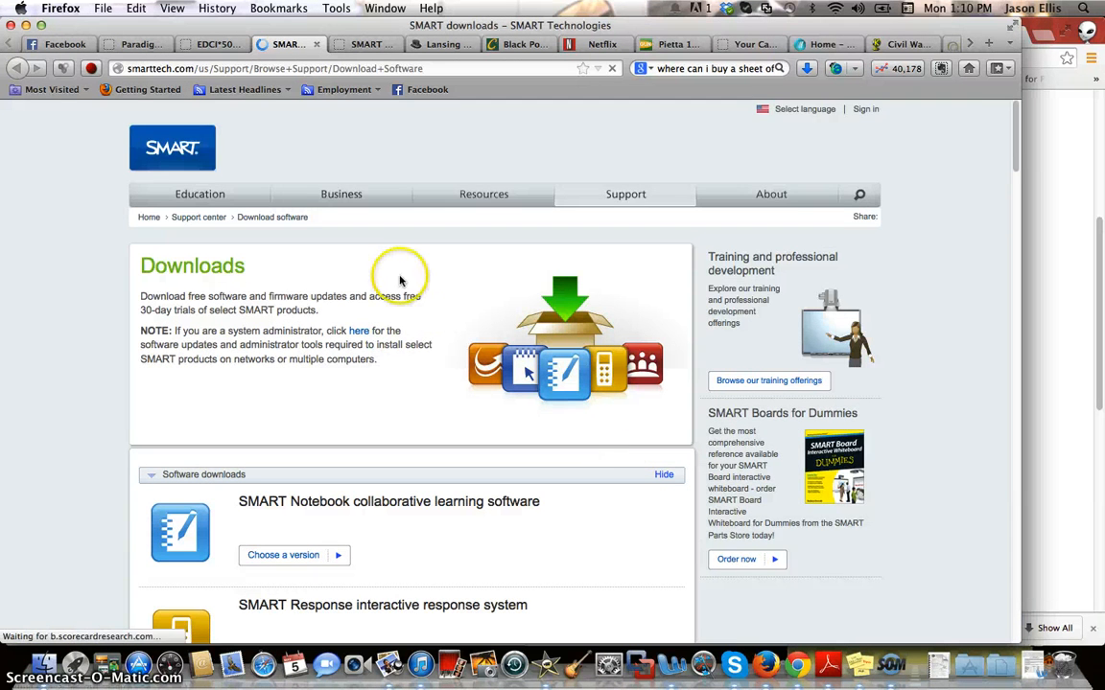
Open the SMART Notebook 2014 for Mac page from the version choices for SMART Notebook collaborative learning software.
{"action": "scroll", "coordinate": [401, 280], "scroll_direction": "down", "scroll_amount": 5}
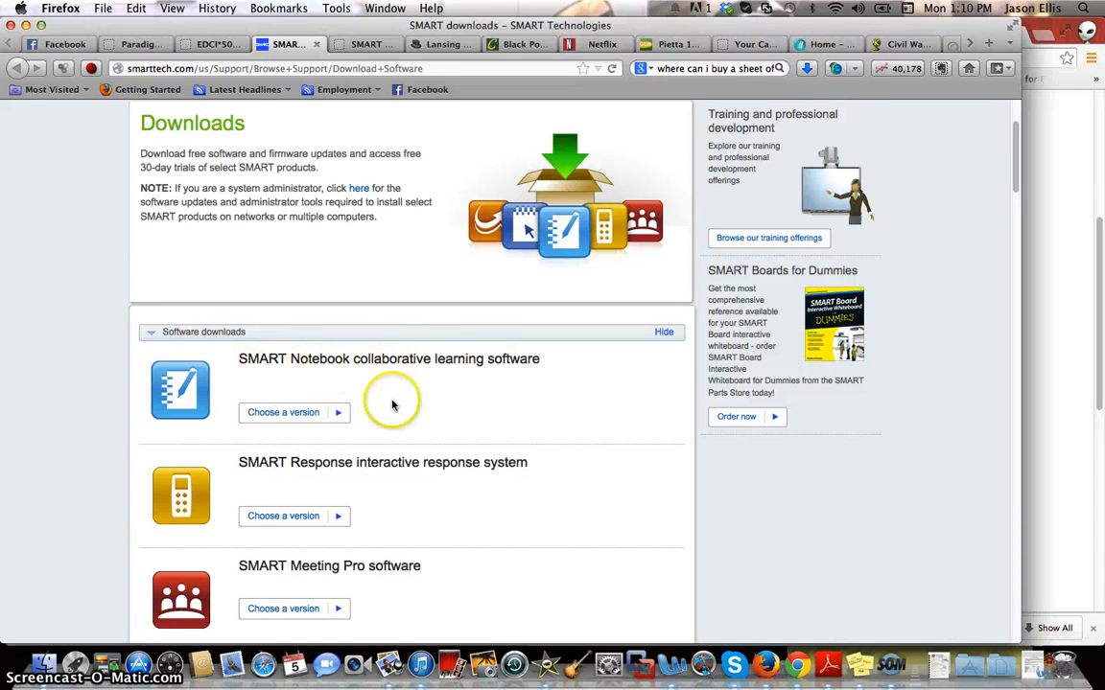
{"action": "left_click", "coordinate": [341, 414]}
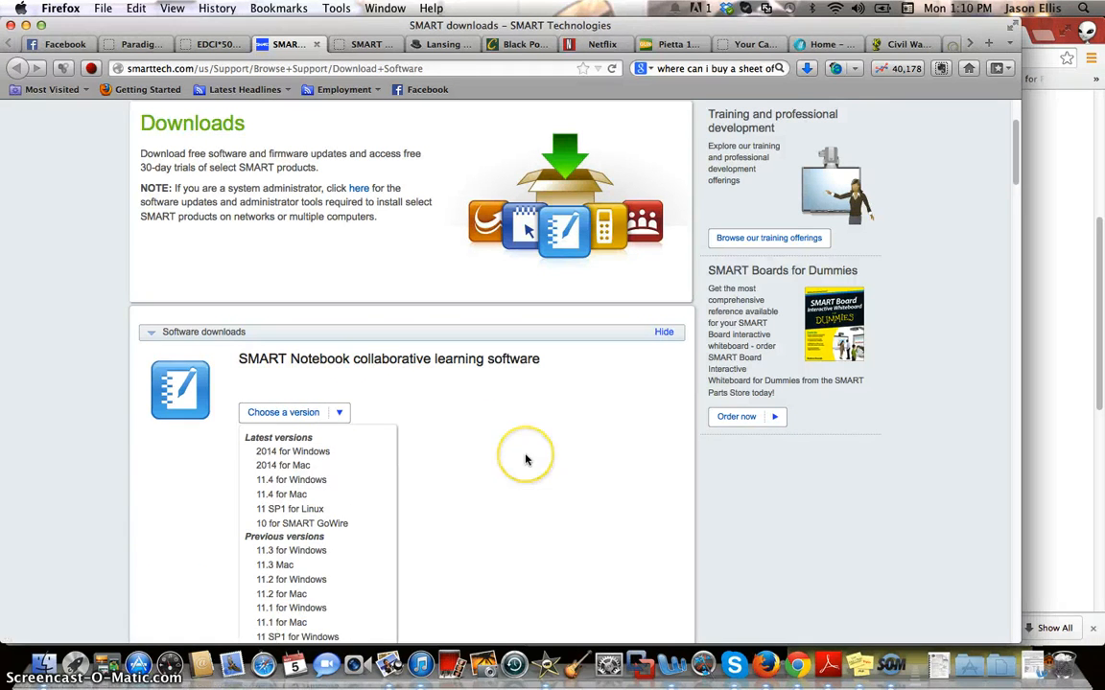
{"action": "scroll", "coordinate": [526, 460], "scroll_direction": "down", "scroll_amount": 2}
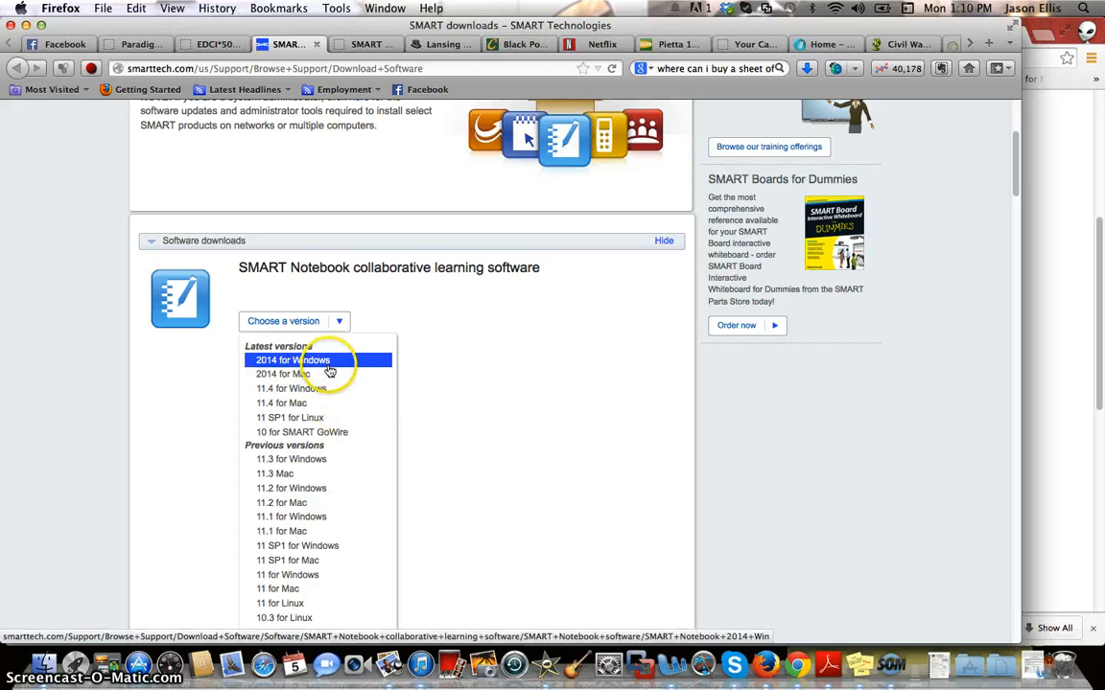
{"action": "left_click", "coordinate": [288, 374]}
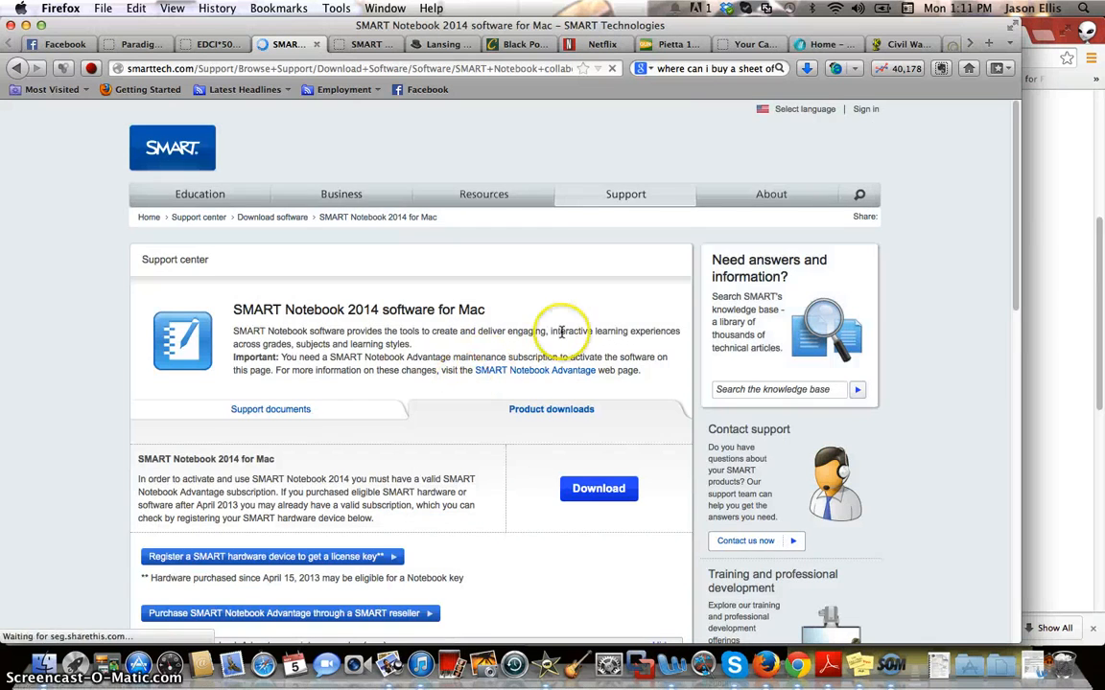
Dismiss the customer satisfaction survey and request the SMART Notebook 2014 for Mac download.
{"action": "scroll", "coordinate": [562, 331], "scroll_direction": "down", "scroll_amount": 3}
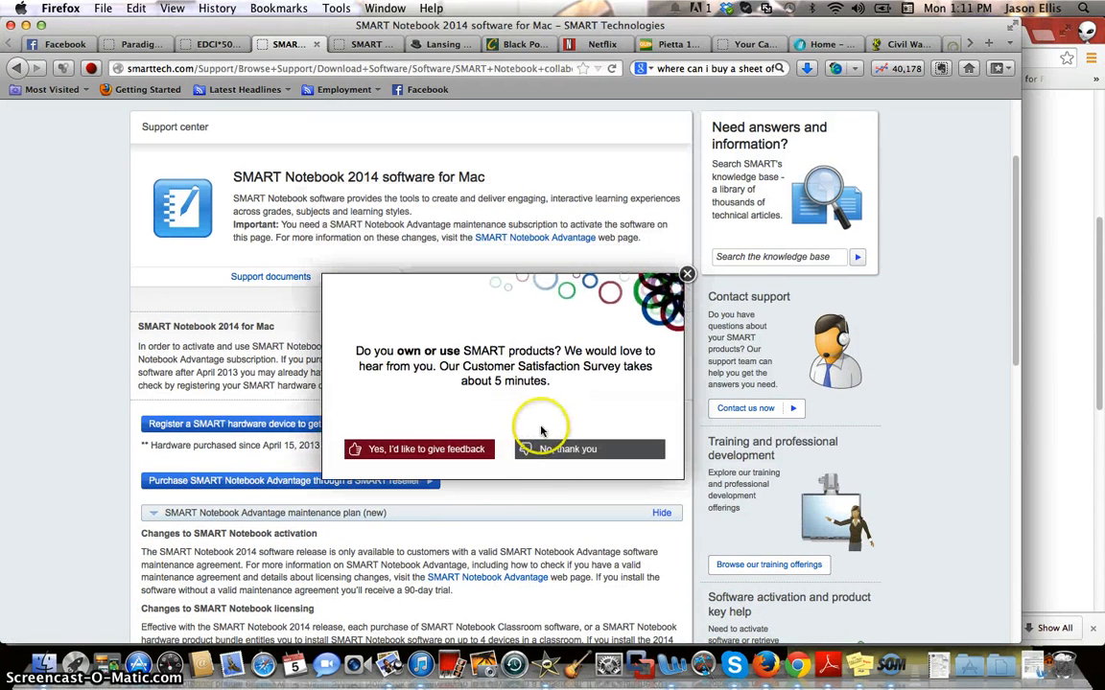
{"action": "left_click", "coordinate": [687, 274]}
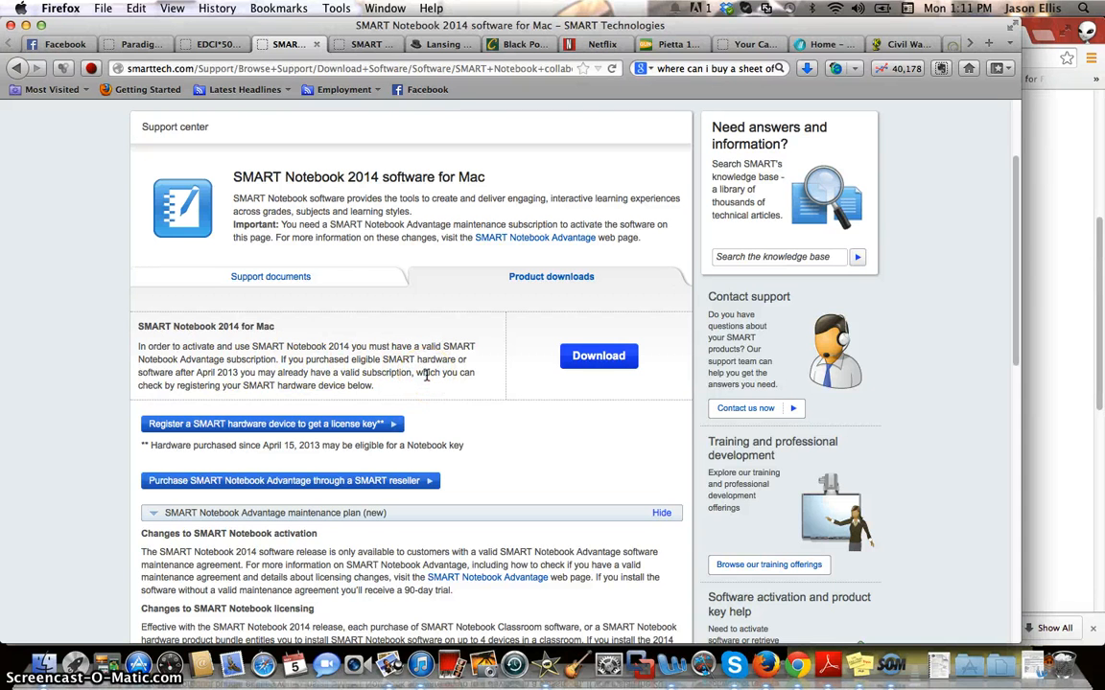
{"action": "scroll", "coordinate": [427, 375], "scroll_direction": "down", "scroll_amount": 2}
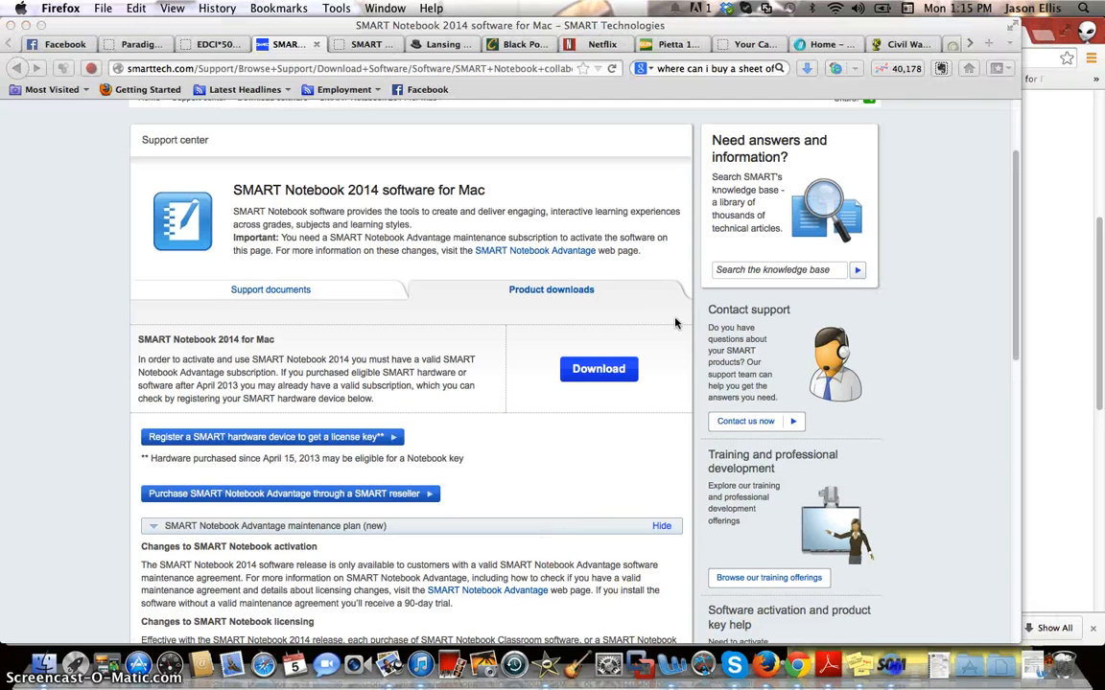
{"action": "left_click", "coordinate": [607, 374]}
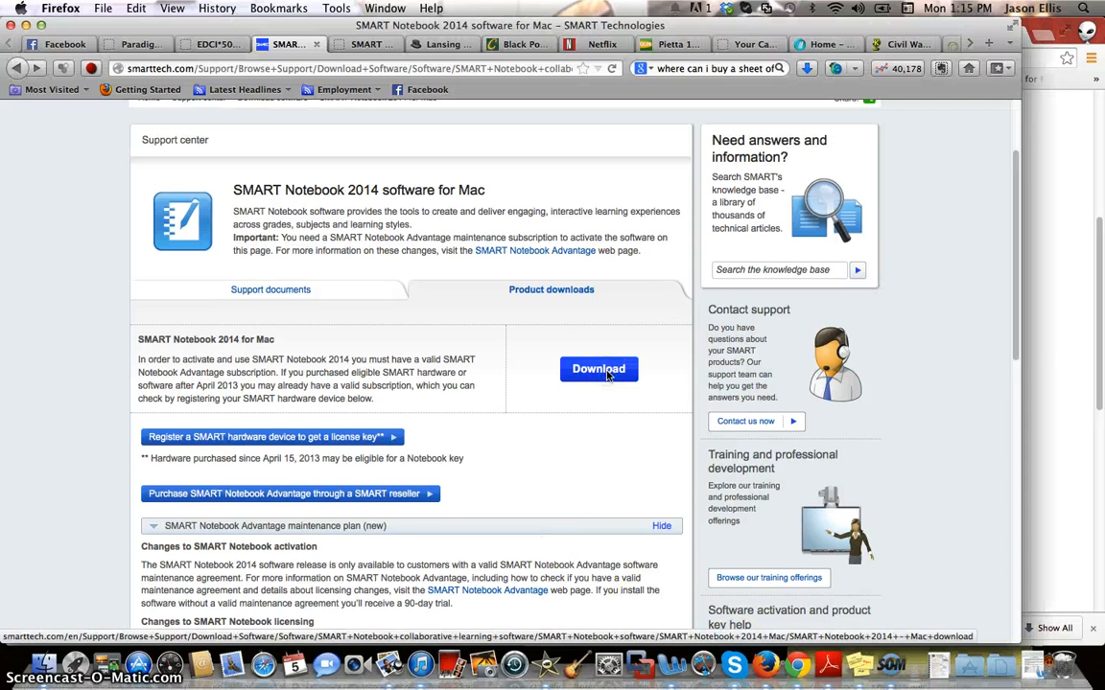
{"action": "left_click", "coordinate": [607, 374]}
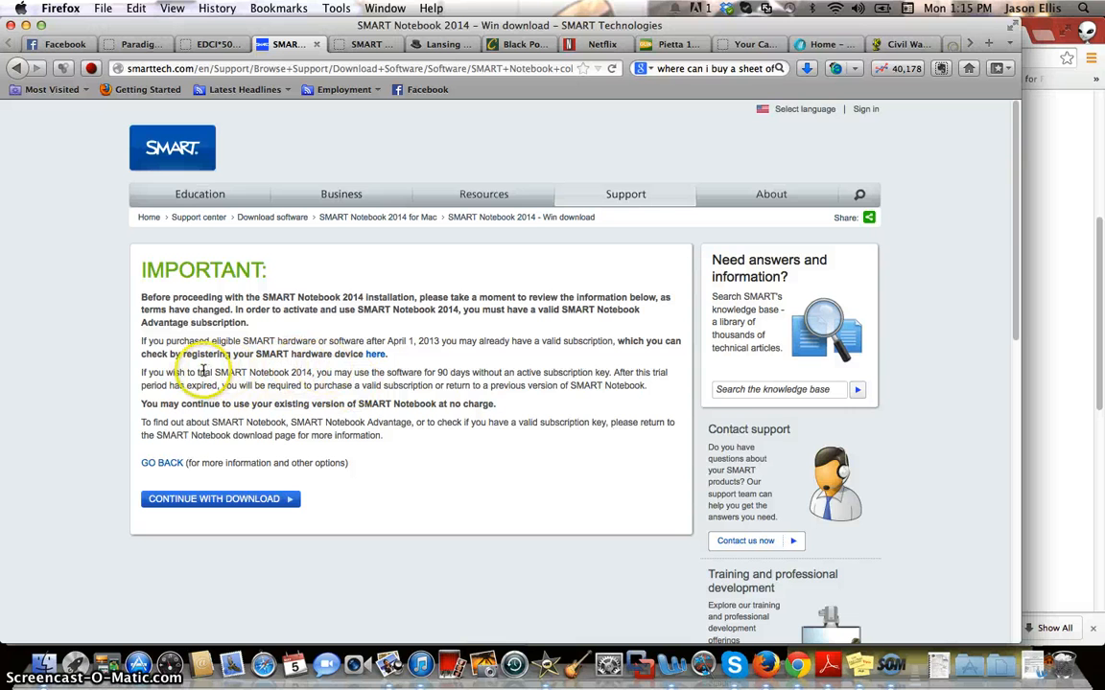
Continue past the subscription notice, save smartesi2014.dmg, and check the download's progress.
{"action": "left_click_drag", "start_coordinate": [198, 372], "coordinate": [311, 372]}
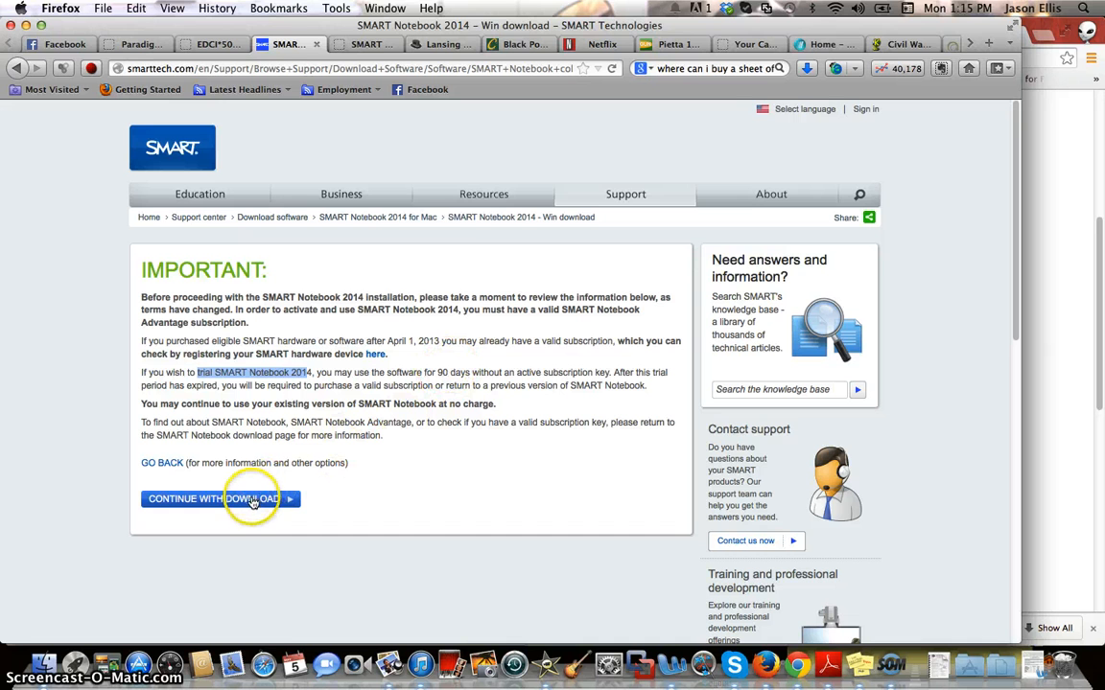
{"action": "left_click", "coordinate": [250, 499]}
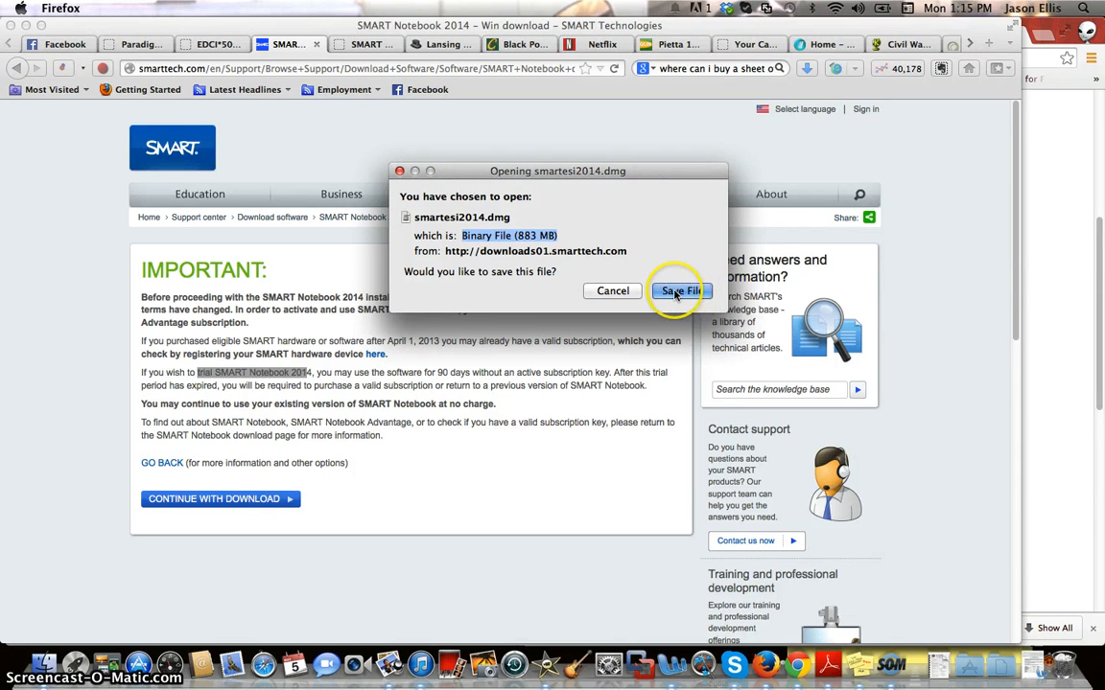
{"action": "left_click", "coordinate": [677, 290]}
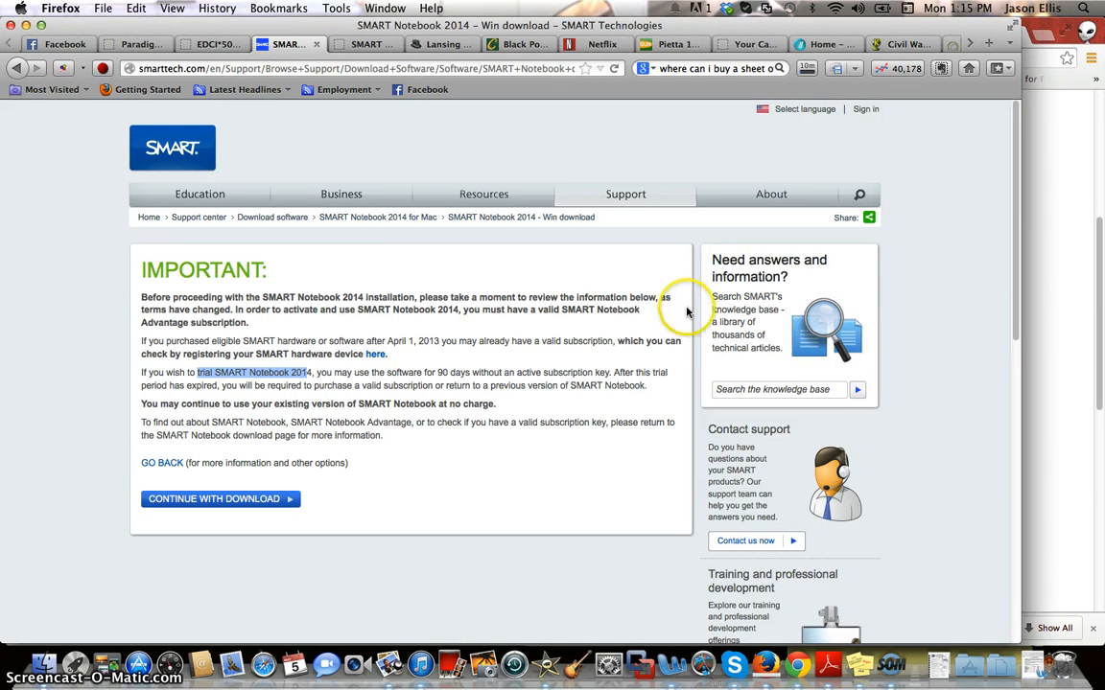
{"action": "left_click", "coordinate": [808, 70]}
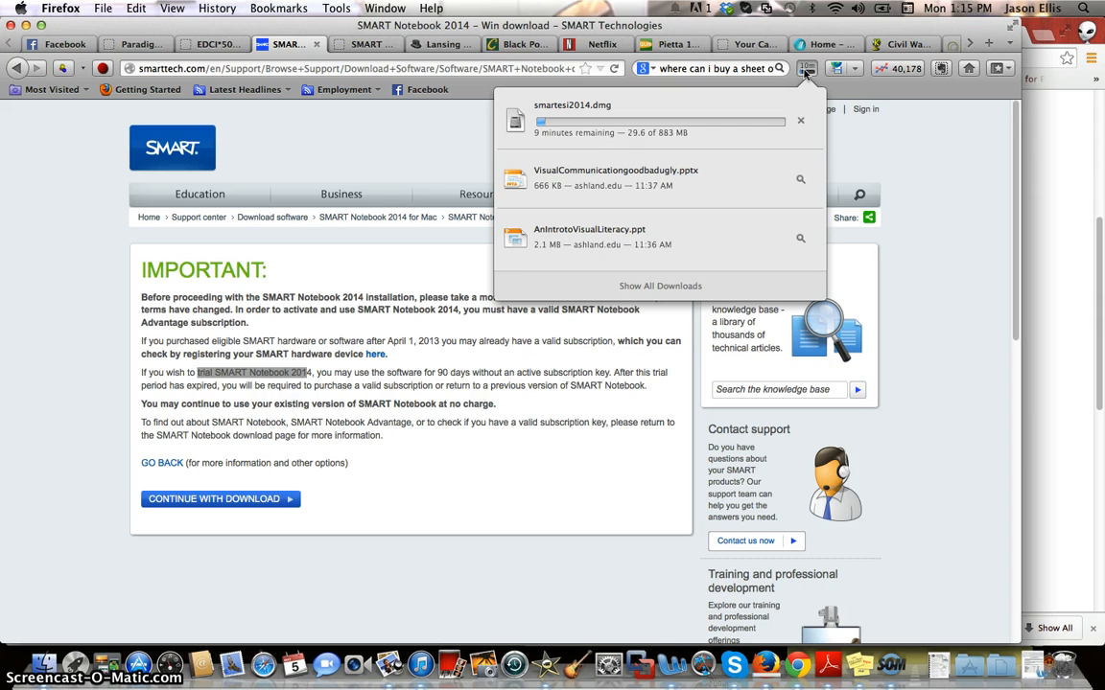
{"action": "key", "text": "space"}
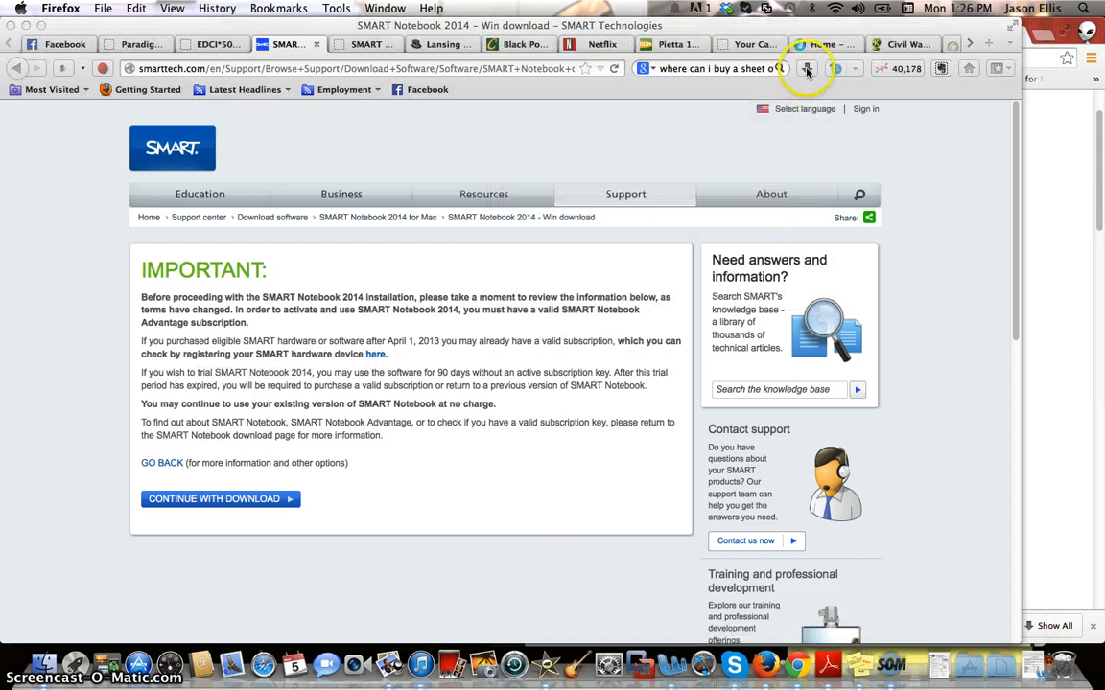
Open the downloaded smartesi2014.dmg disk image and minimize the Firefox window.
{"action": "left_click", "coordinate": [805, 69]}
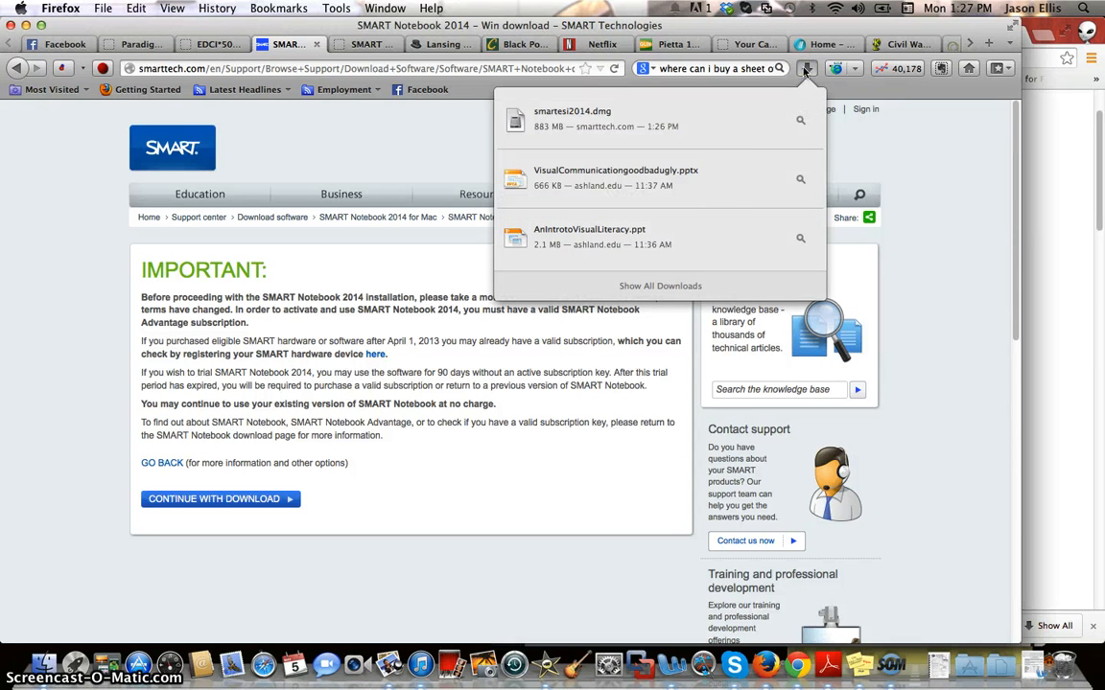
{"action": "left_click", "coordinate": [569, 123]}
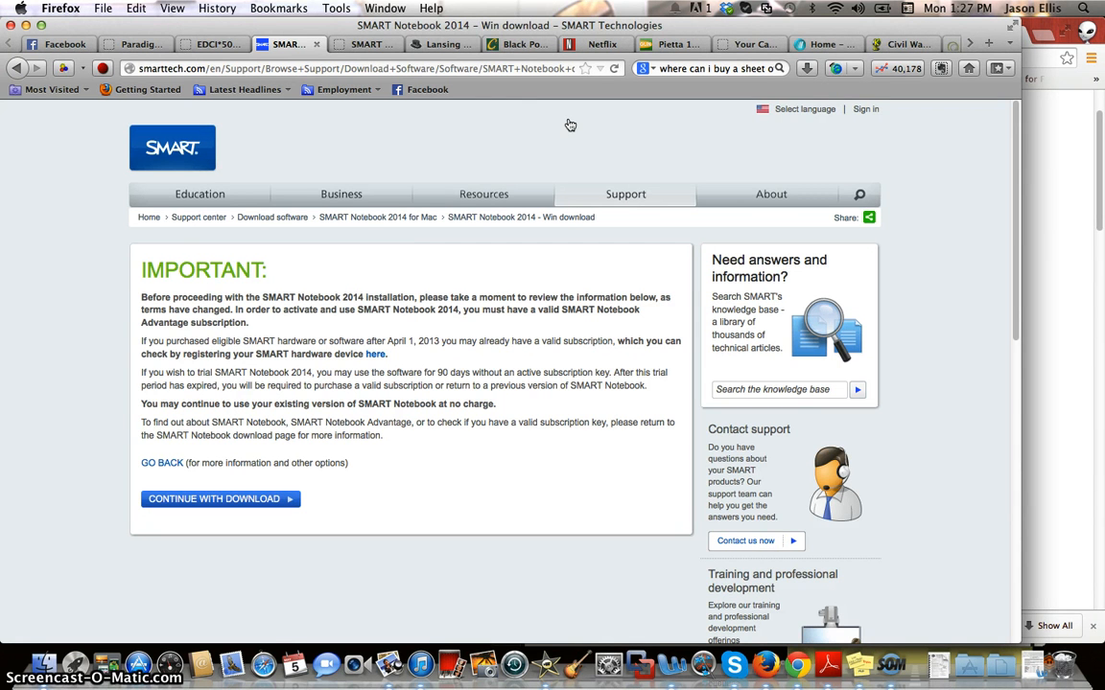
{"action": "left_click", "coordinate": [26, 25]}
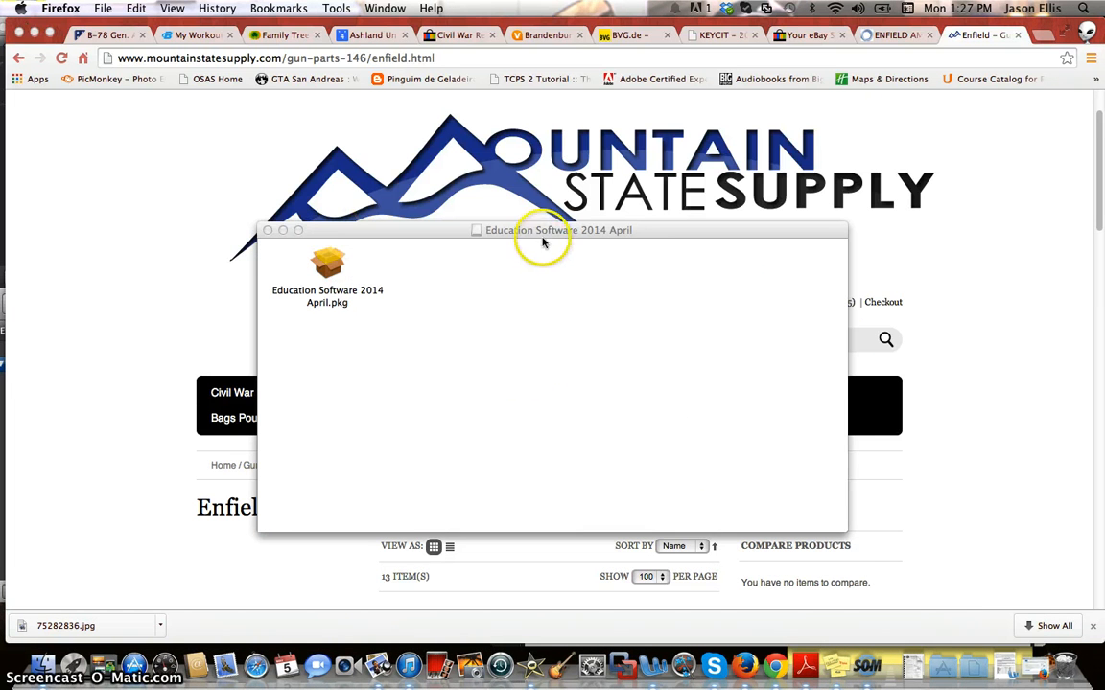
Launch Education Software 2014 April.pkg, minimize the Chrome window behind it, and allow the package to run its installation check.
{"action": "left_click_drag", "start_coordinate": [543, 231], "coordinate": [514, 159]}
{"action": "left_click", "coordinate": [300, 216]}
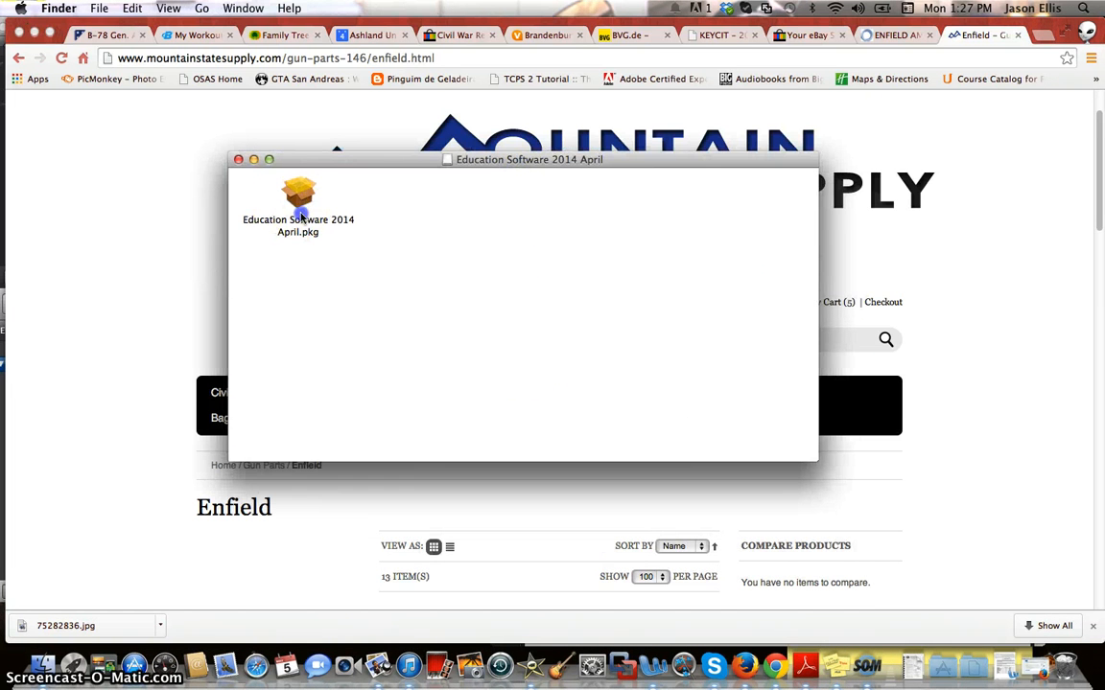
{"action": "double_click", "coordinate": [298, 197]}
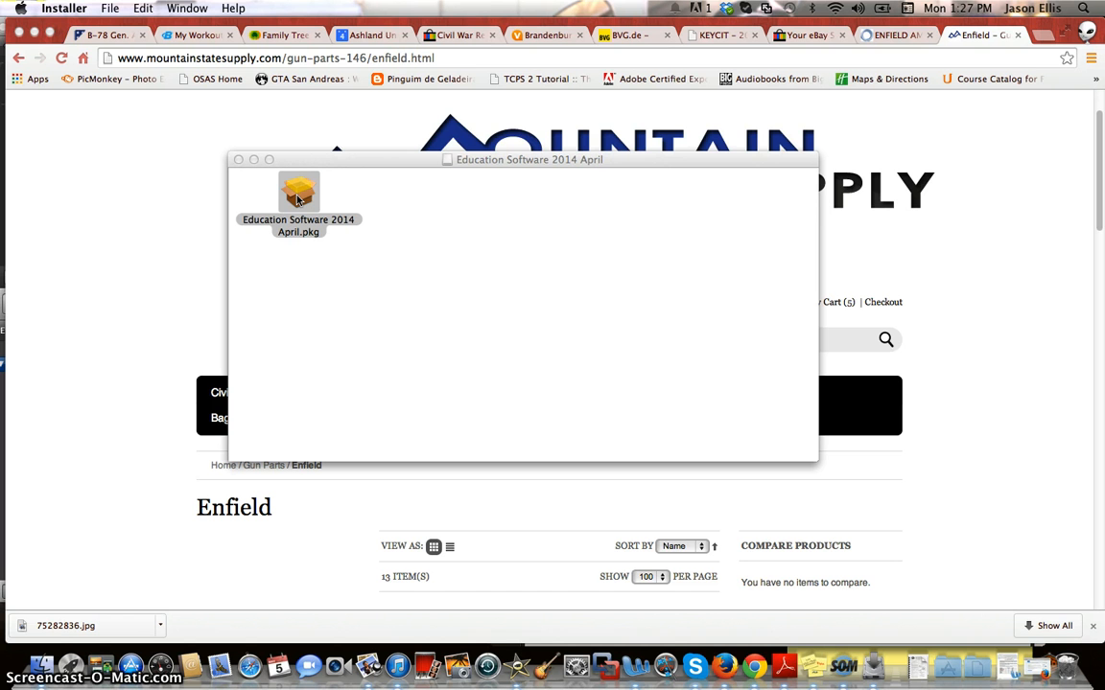
{"action": "left_click", "coordinate": [34, 34]}
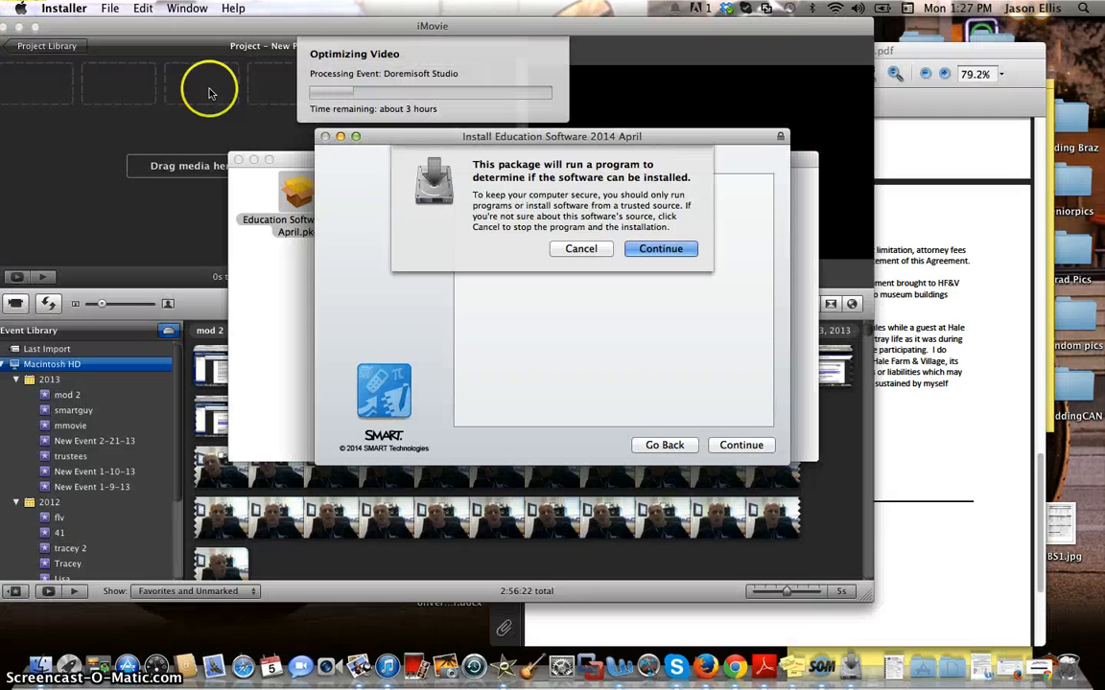
{"action": "left_click", "coordinate": [660, 248]}
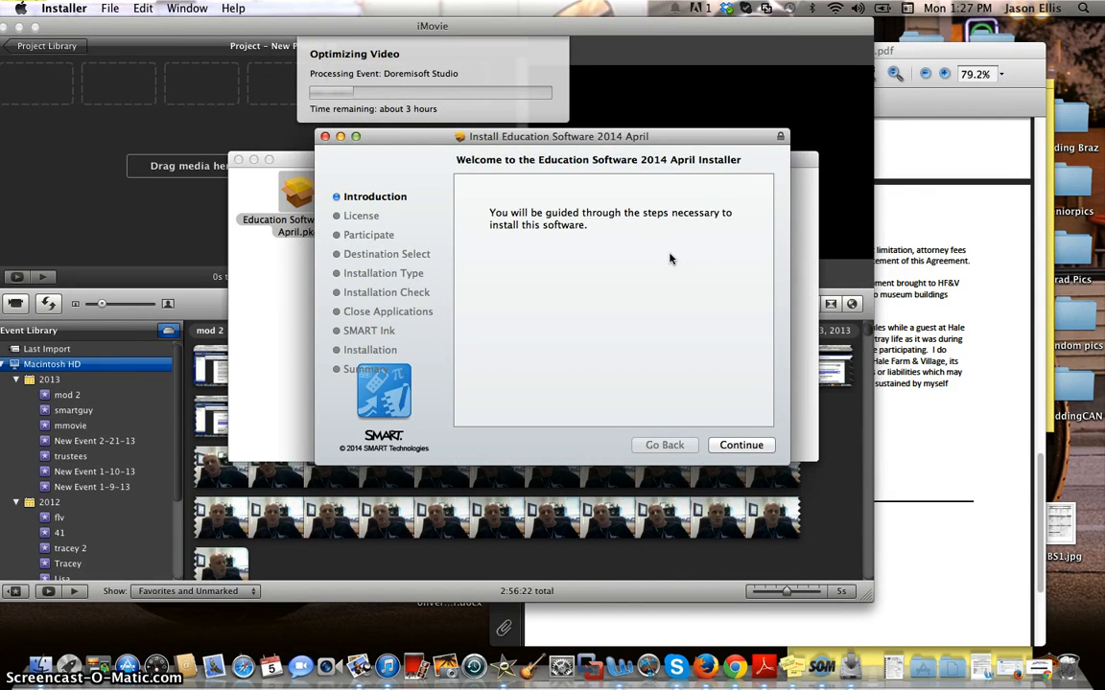
Agree to the software license agreement and proceed with the Customer Experience Program enabled.
{"action": "left_click", "coordinate": [747, 445]}
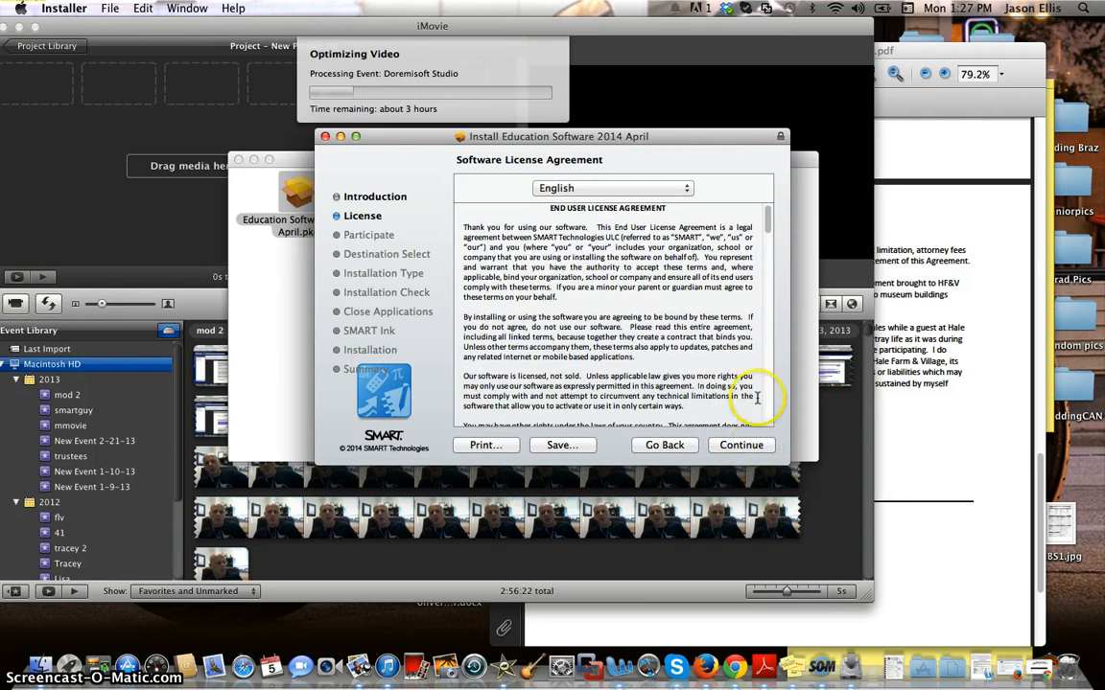
{"action": "left_click", "coordinate": [750, 446]}
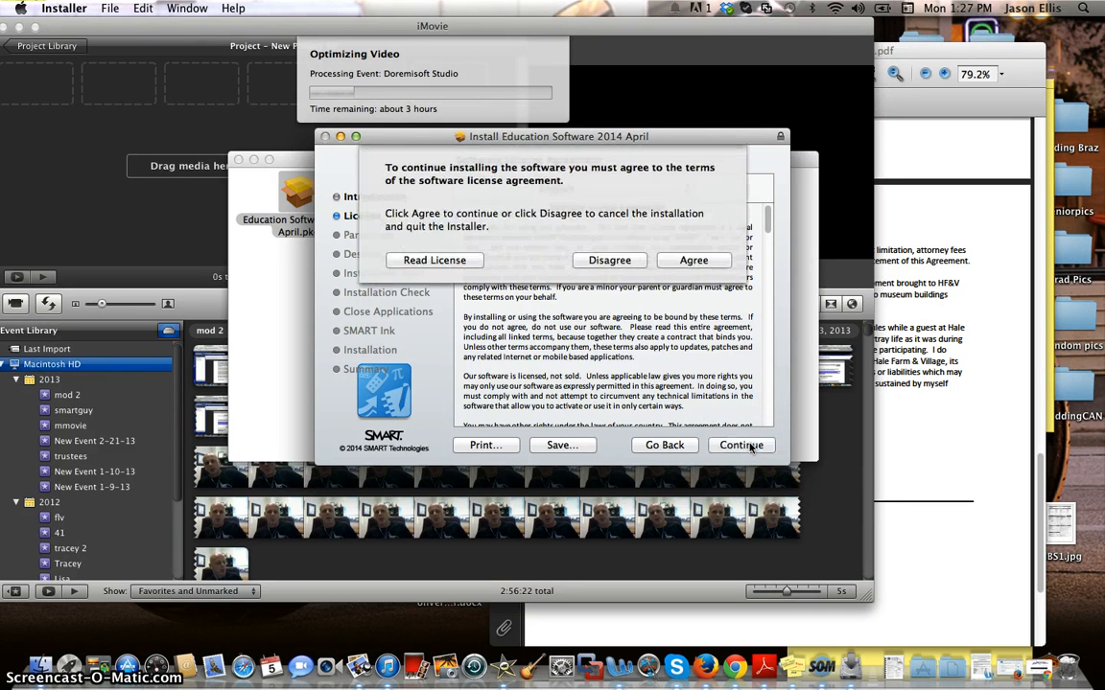
{"action": "left_click", "coordinate": [694, 259]}
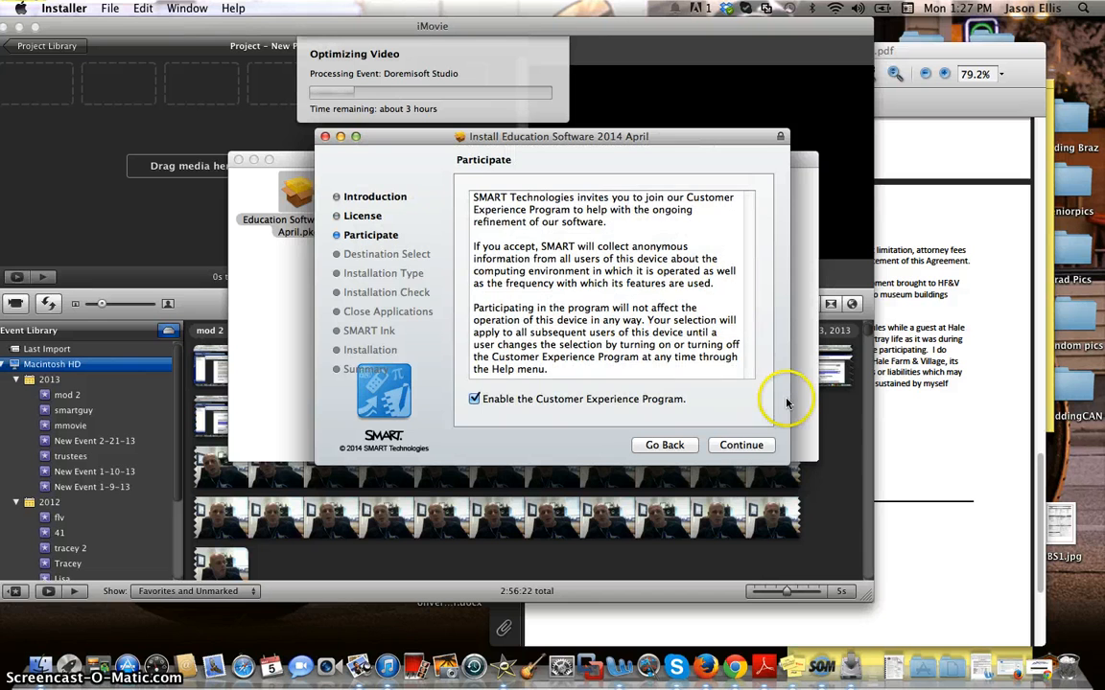
{"action": "left_click", "coordinate": [746, 447]}
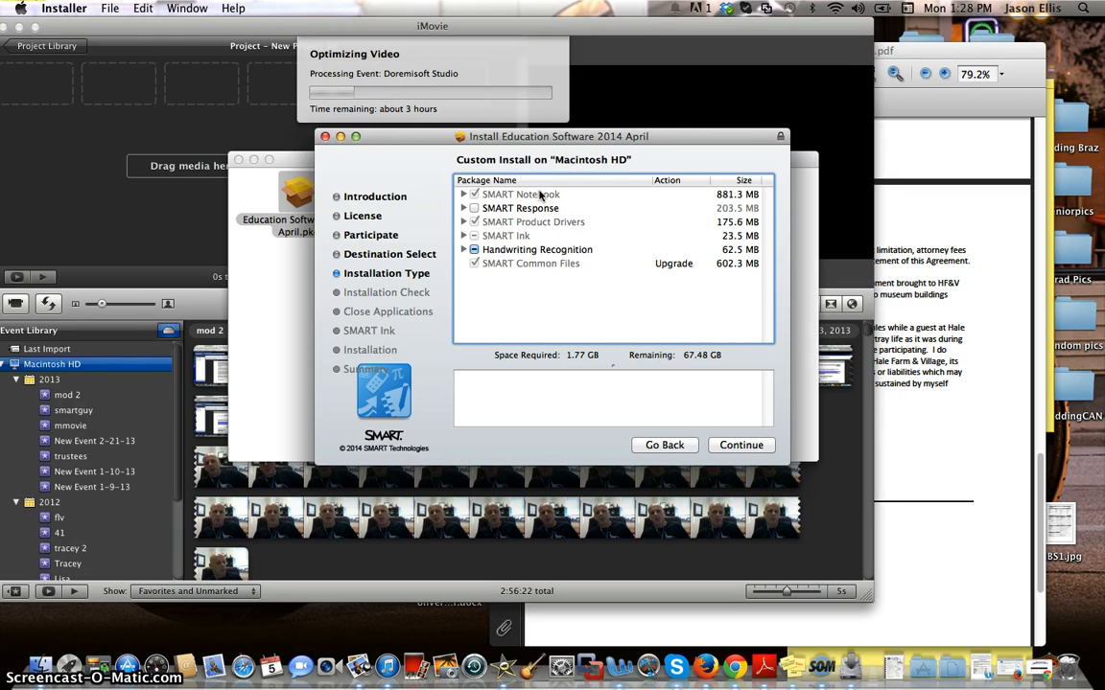
Review the custom install packages, leave SMART Response unselected and Handwriting Recognition partially selected, and accept the selection.
{"action": "left_click", "coordinate": [518, 210]}
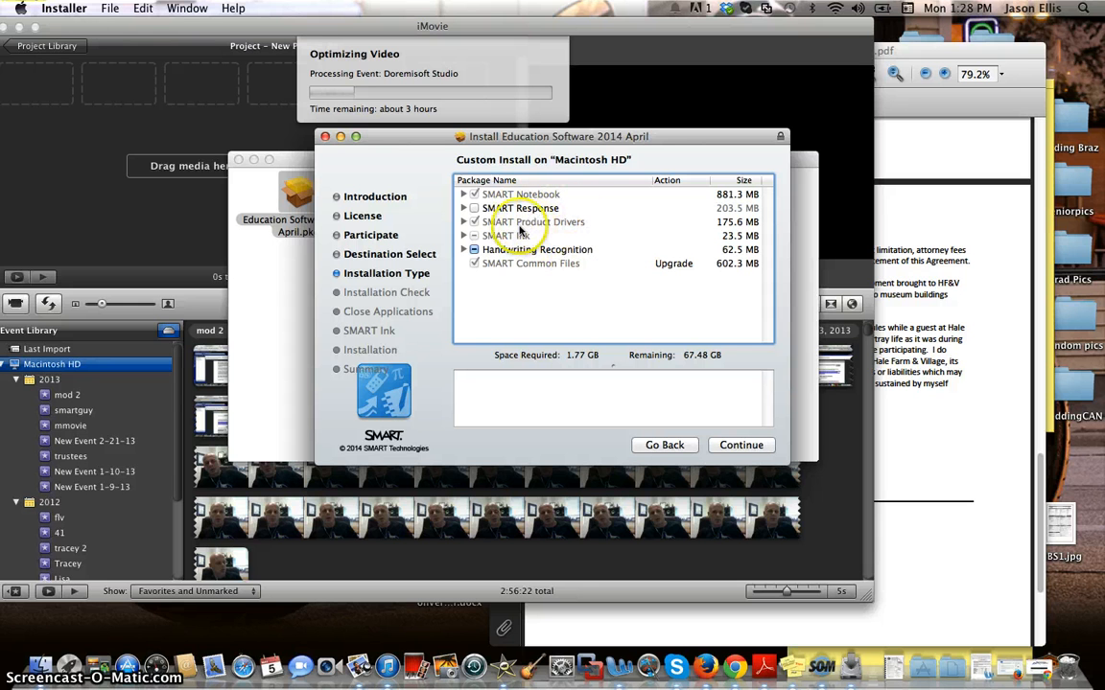
{"action": "left_click", "coordinate": [474, 249]}
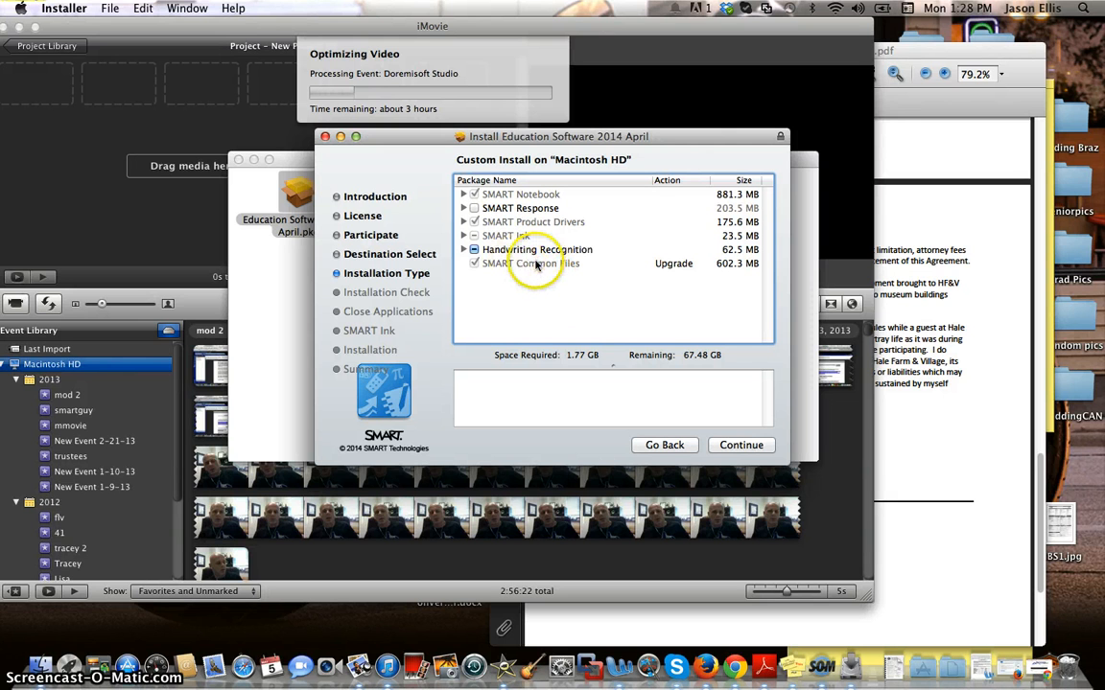
{"action": "left_click", "coordinate": [474, 250]}
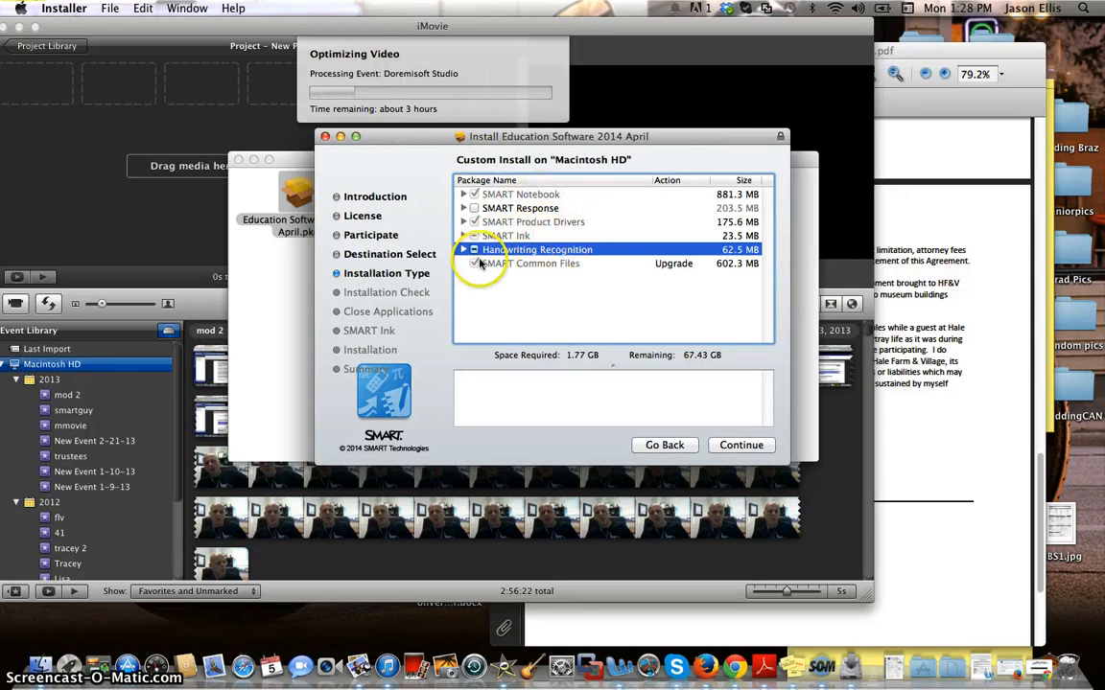
{"action": "left_click", "coordinate": [741, 445]}
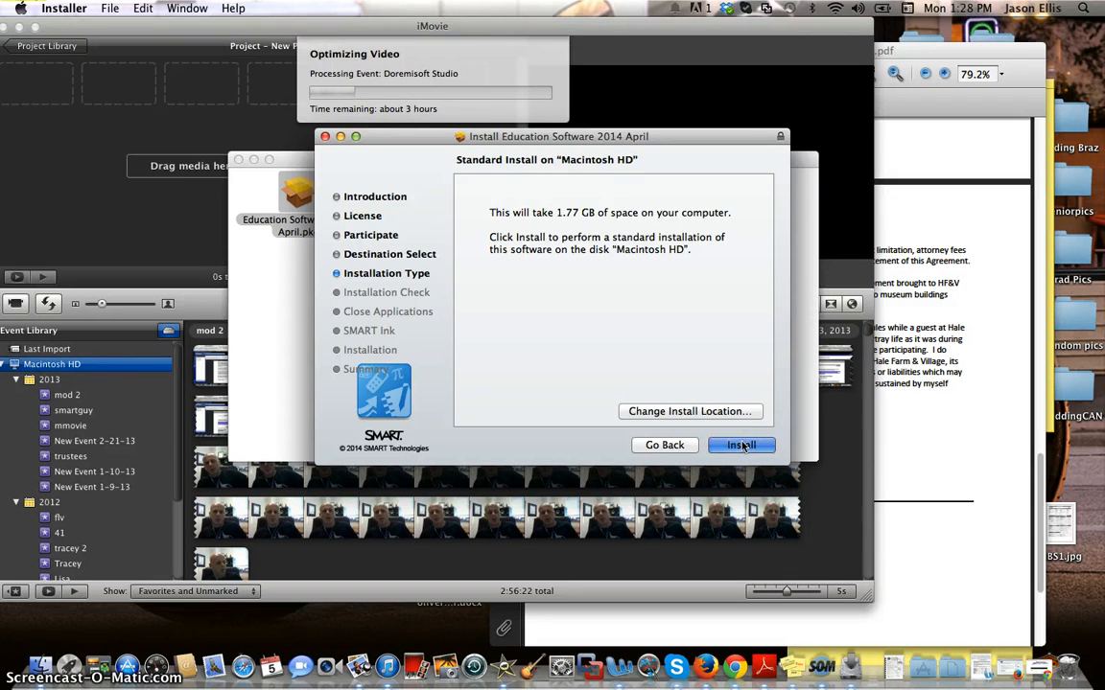
Start the standard installation on Macintosh HD and authorize it with the account password.
{"action": "left_click", "coordinate": [741, 445]}
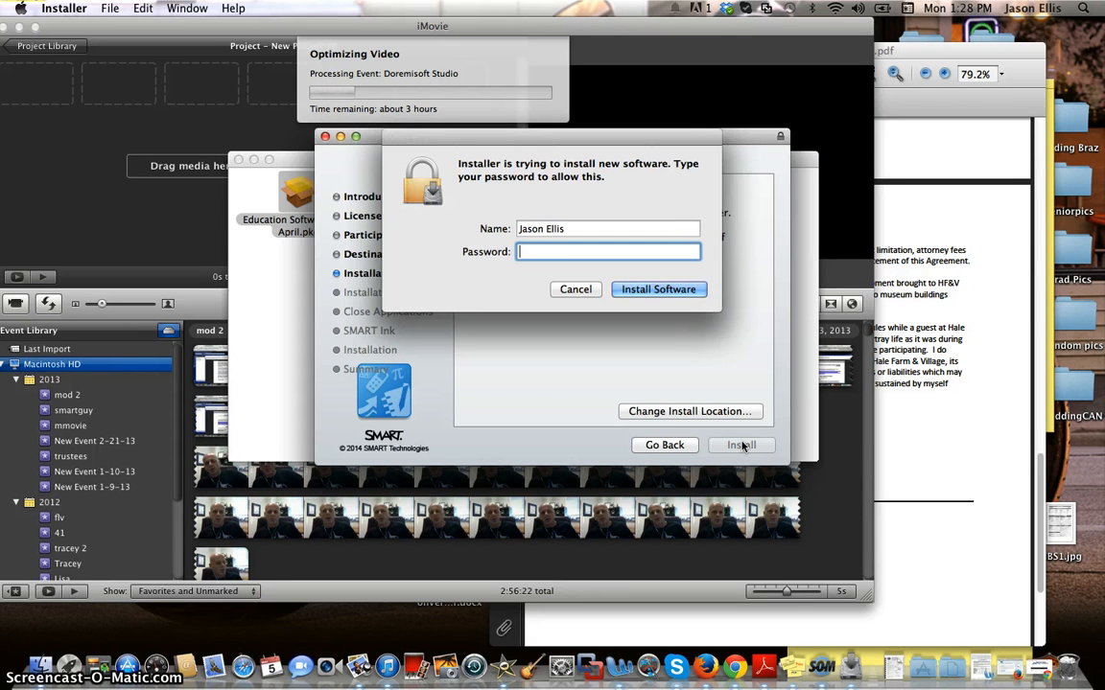
{"action": "type", "text": "••••••••"}
{"action": "left_click", "coordinate": [670, 303]}
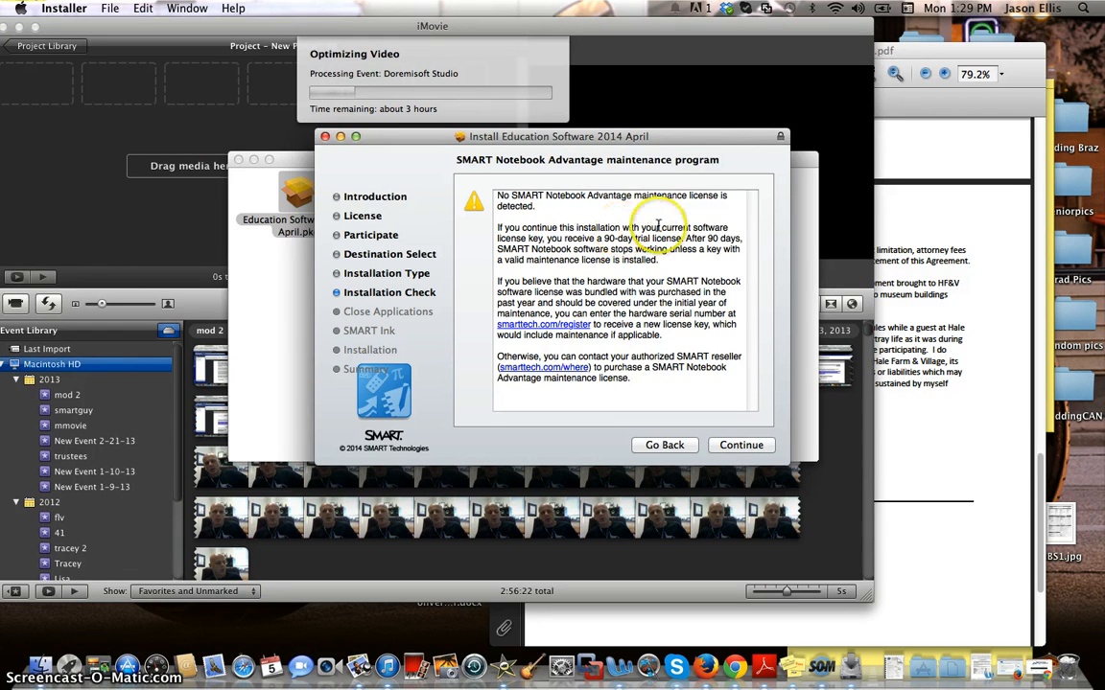
Continue past the SMART Notebook Advantage maintenance notice, moving the iMovie window clear of the installer and returning to the installer.
{"action": "left_click", "coordinate": [744, 446]}
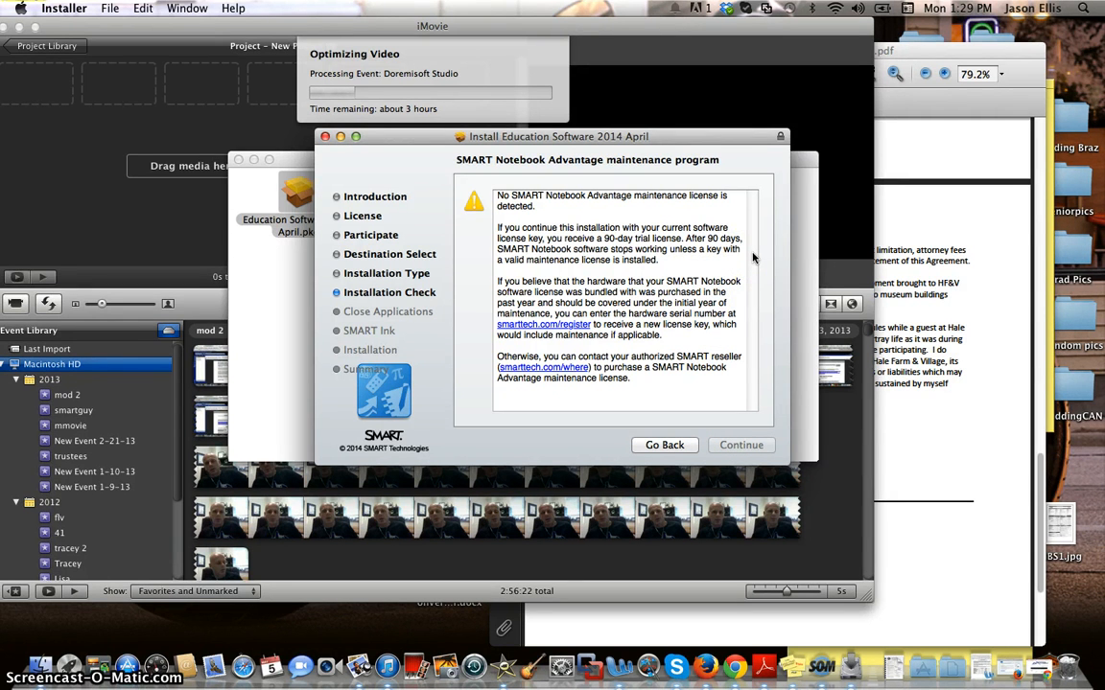
{"action": "left_click", "coordinate": [21, 27]}
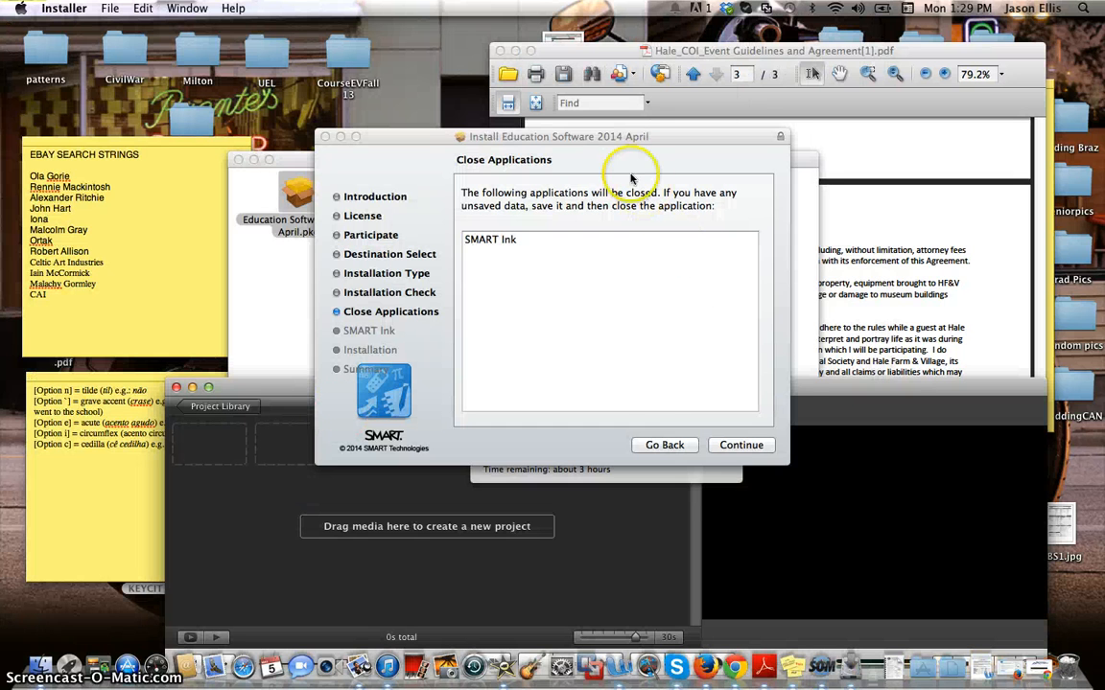
{"action": "left_click", "coordinate": [617, 142]}
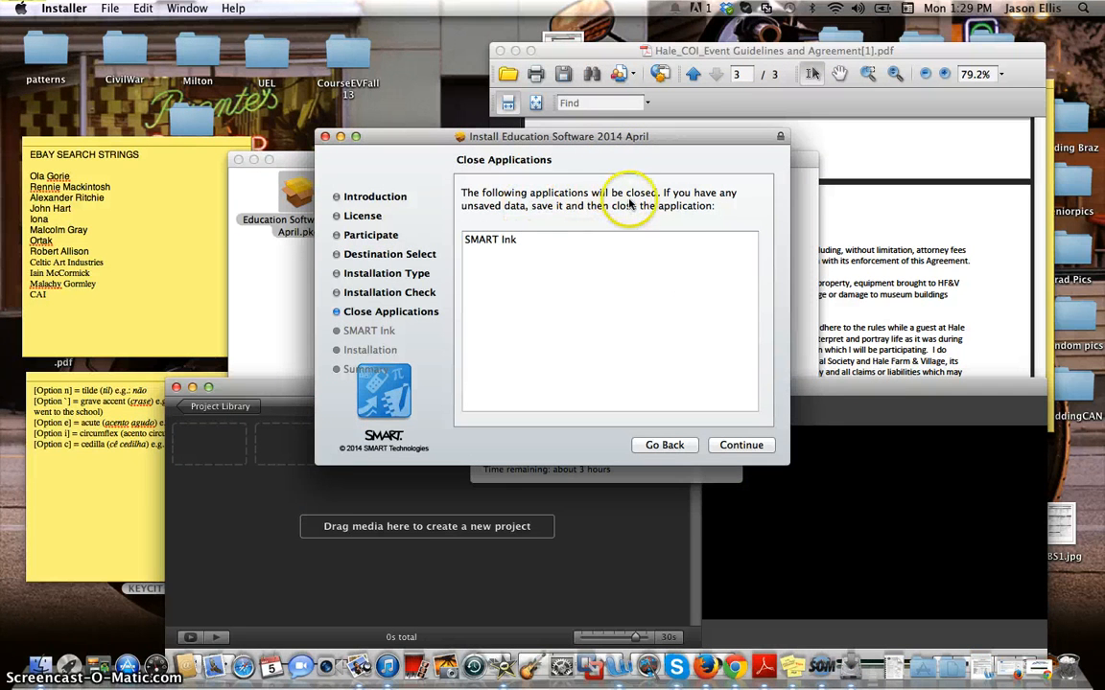
Accept the closing of SMART Ink, let Education Software 2014 April finish installing, and close the installer.
{"action": "left_click", "coordinate": [485, 240]}
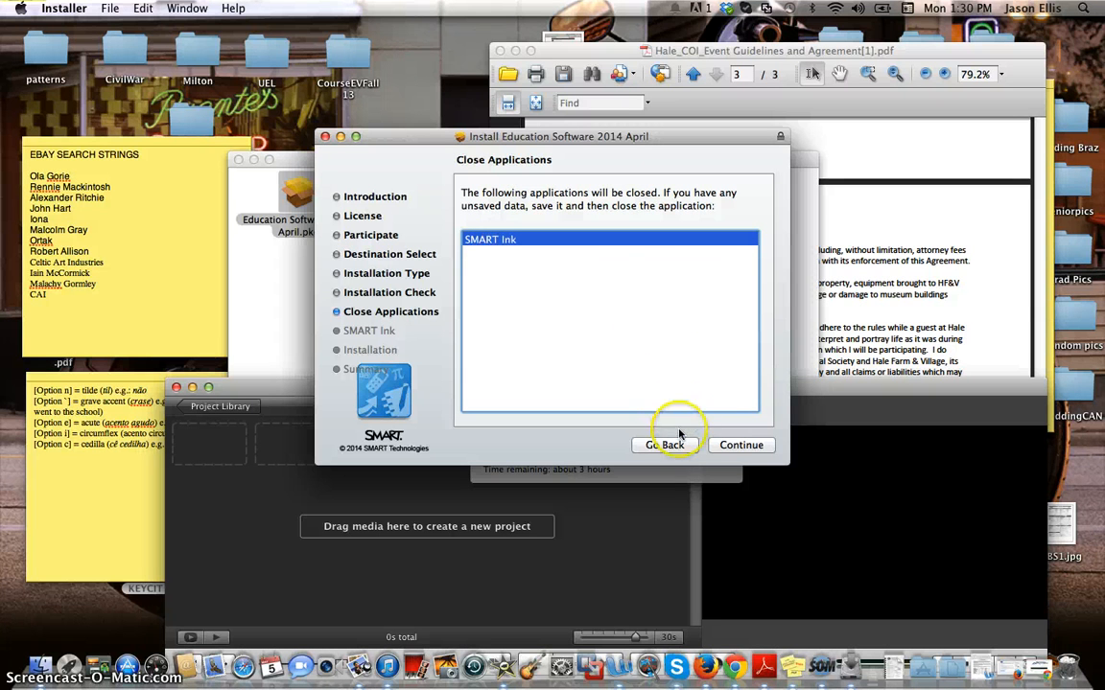
{"action": "left_click", "coordinate": [750, 445]}
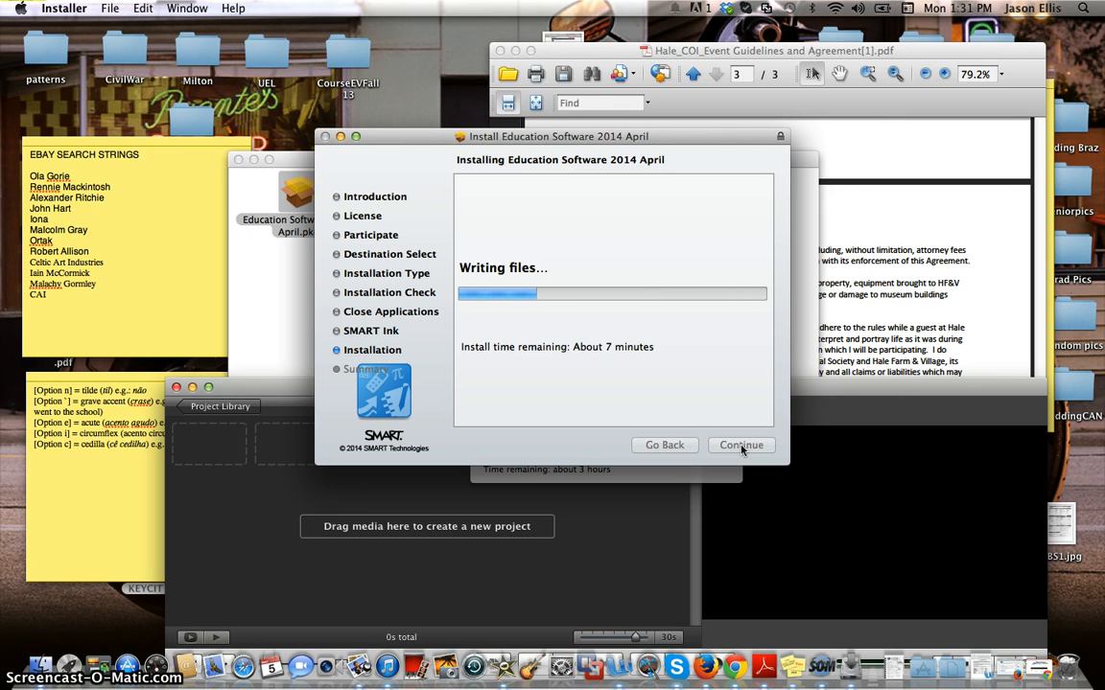
{"action": "left_click", "coordinate": [794, 617]}
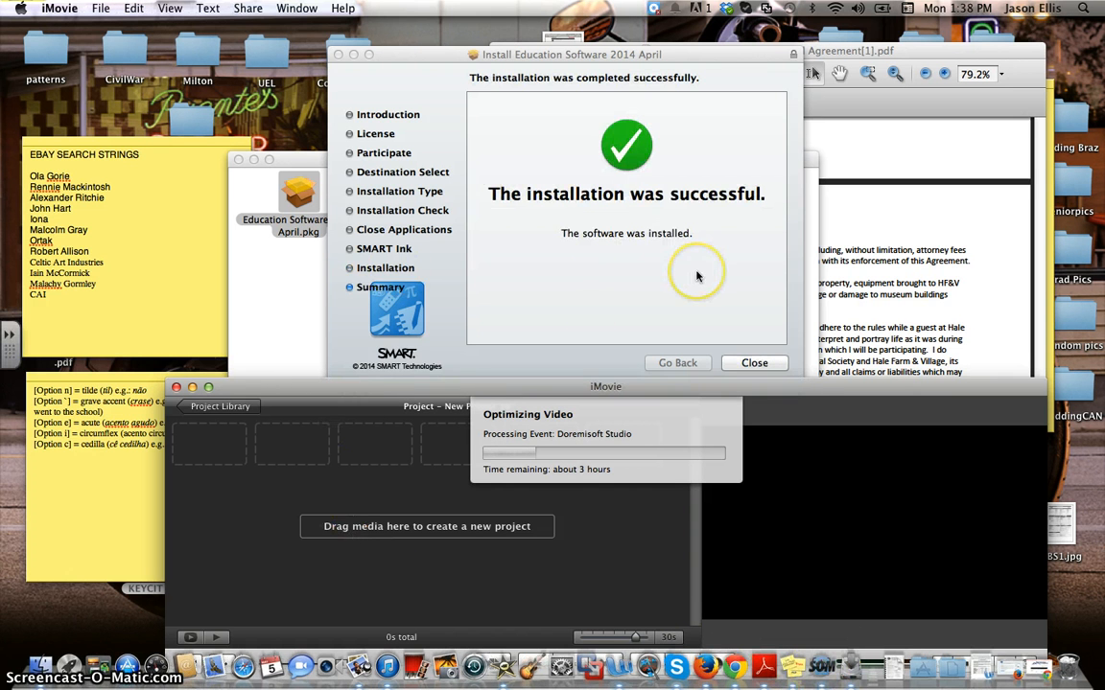
{"action": "left_click", "coordinate": [755, 364]}
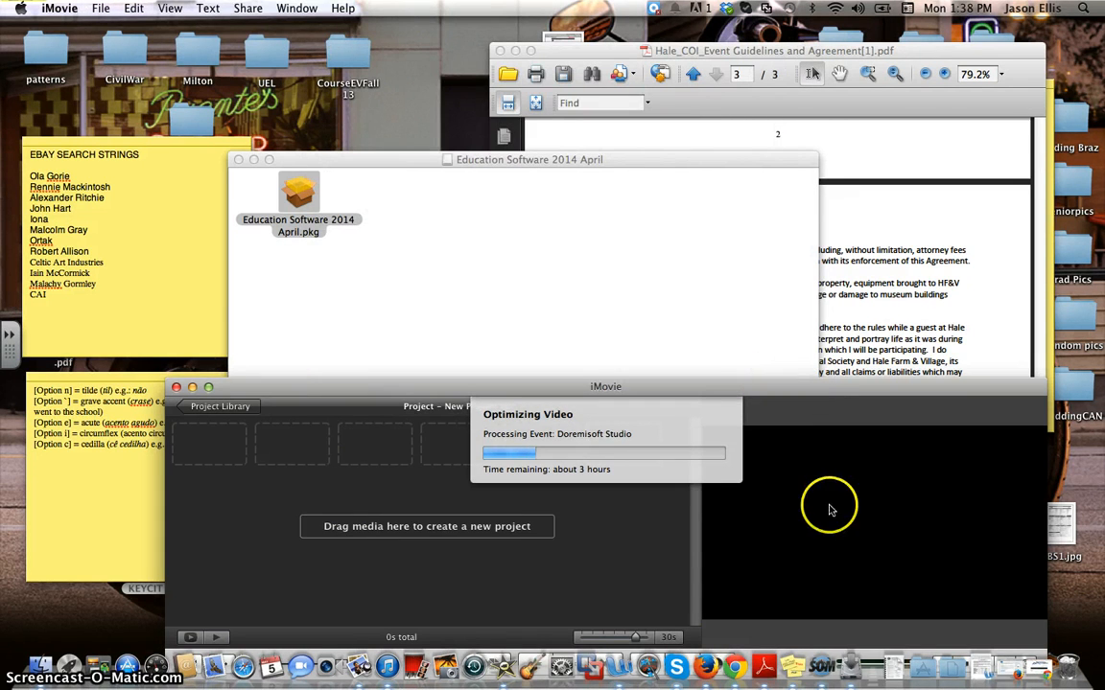
Open the SMART Technologies folder within the Mac's Applications.
{"action": "left_click", "coordinate": [916, 664]}
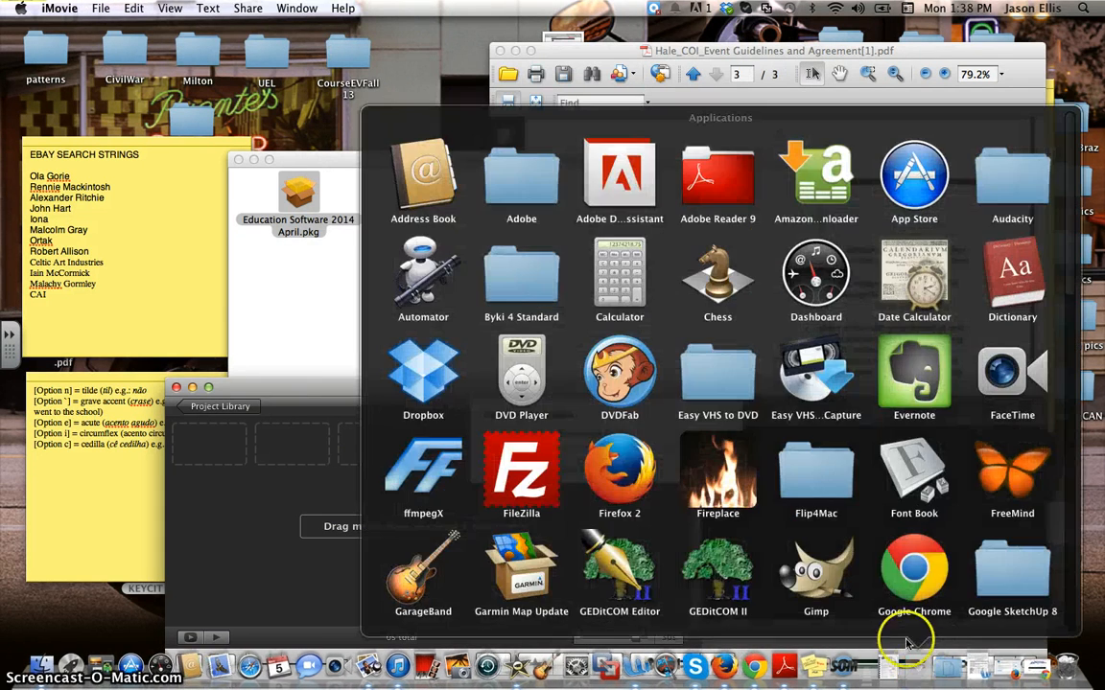
{"action": "scroll", "coordinate": [782, 237], "scroll_direction": "down", "scroll_amount": 15}
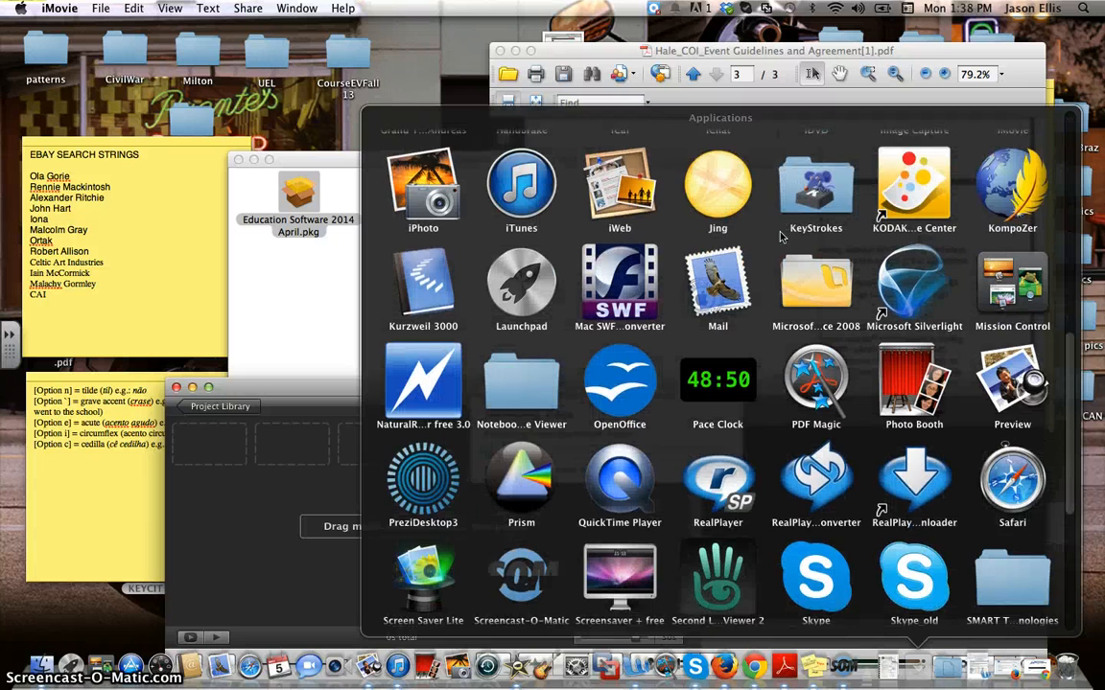
{"action": "scroll", "coordinate": [782, 237], "scroll_direction": "down", "scroll_amount": 3}
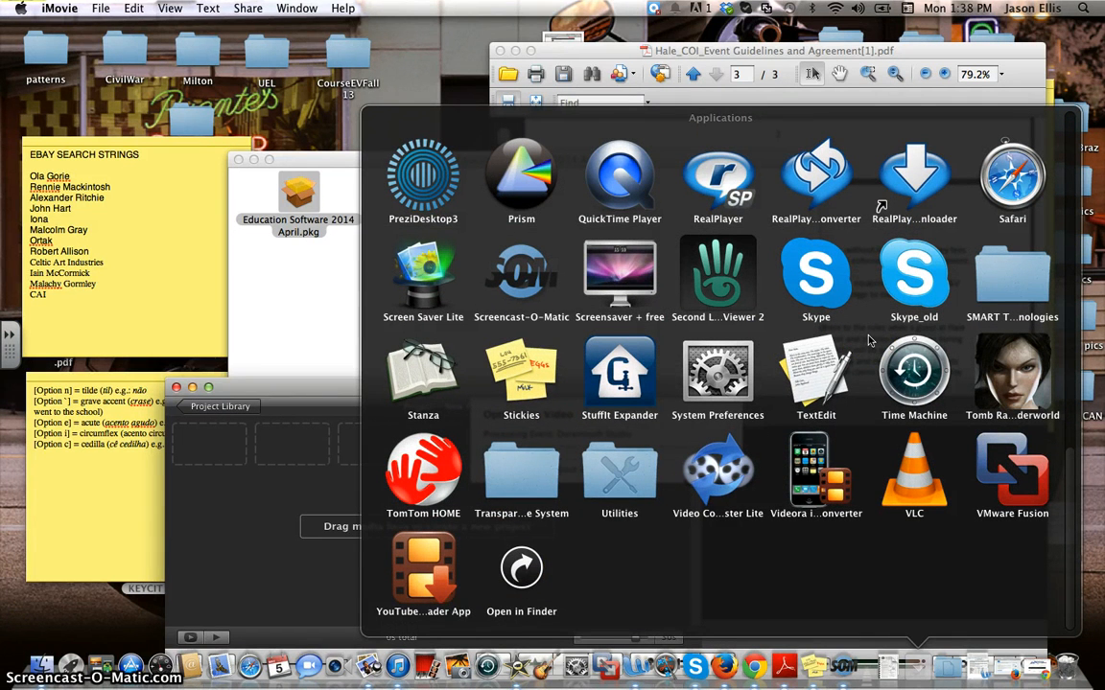
{"action": "left_click", "coordinate": [1016, 293]}
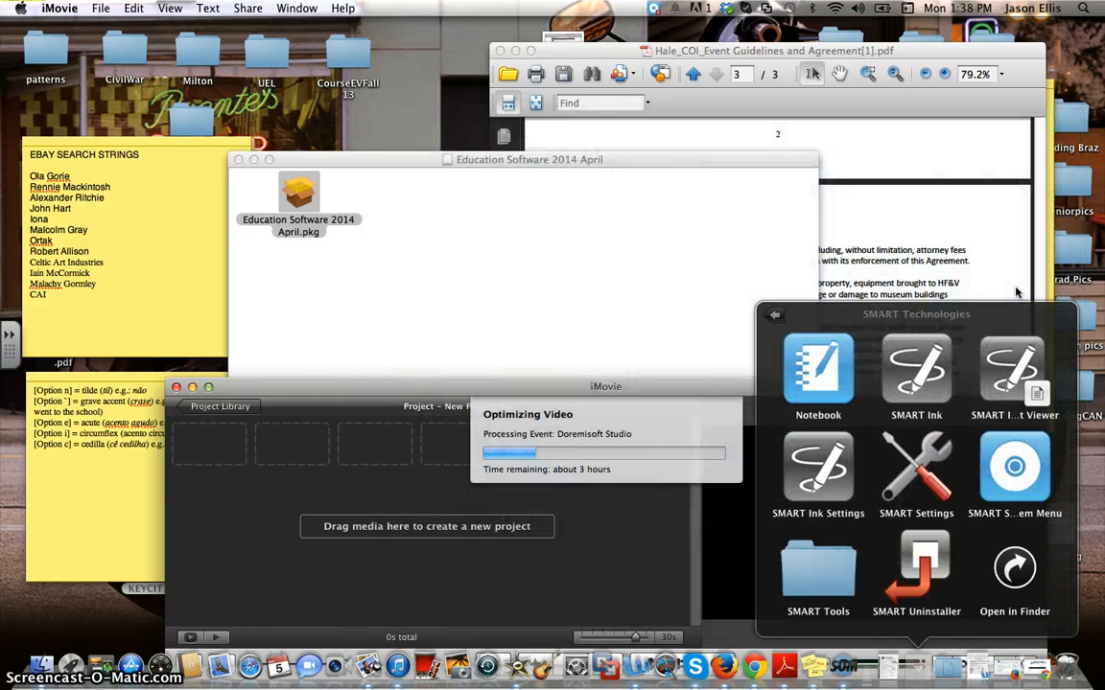